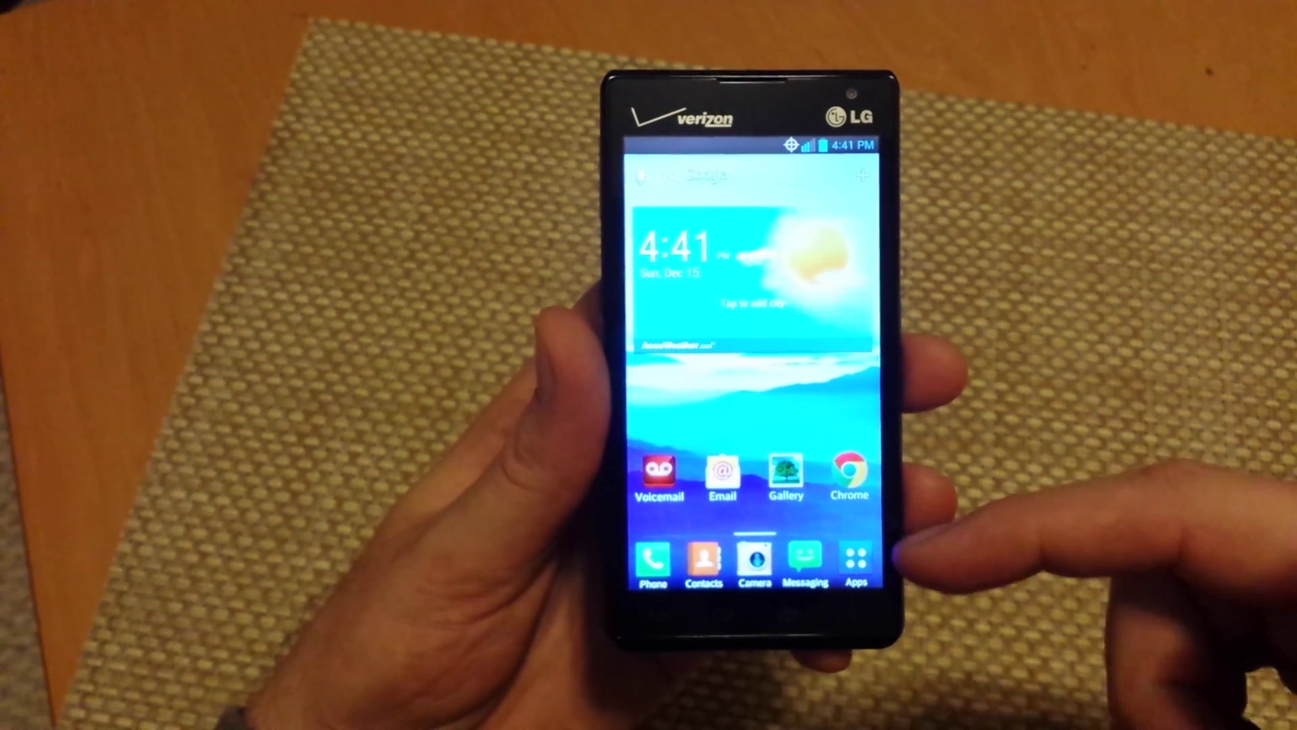
- Launch File Manager from the Apps drawer to reach the /storage root
left_click(856, 560)
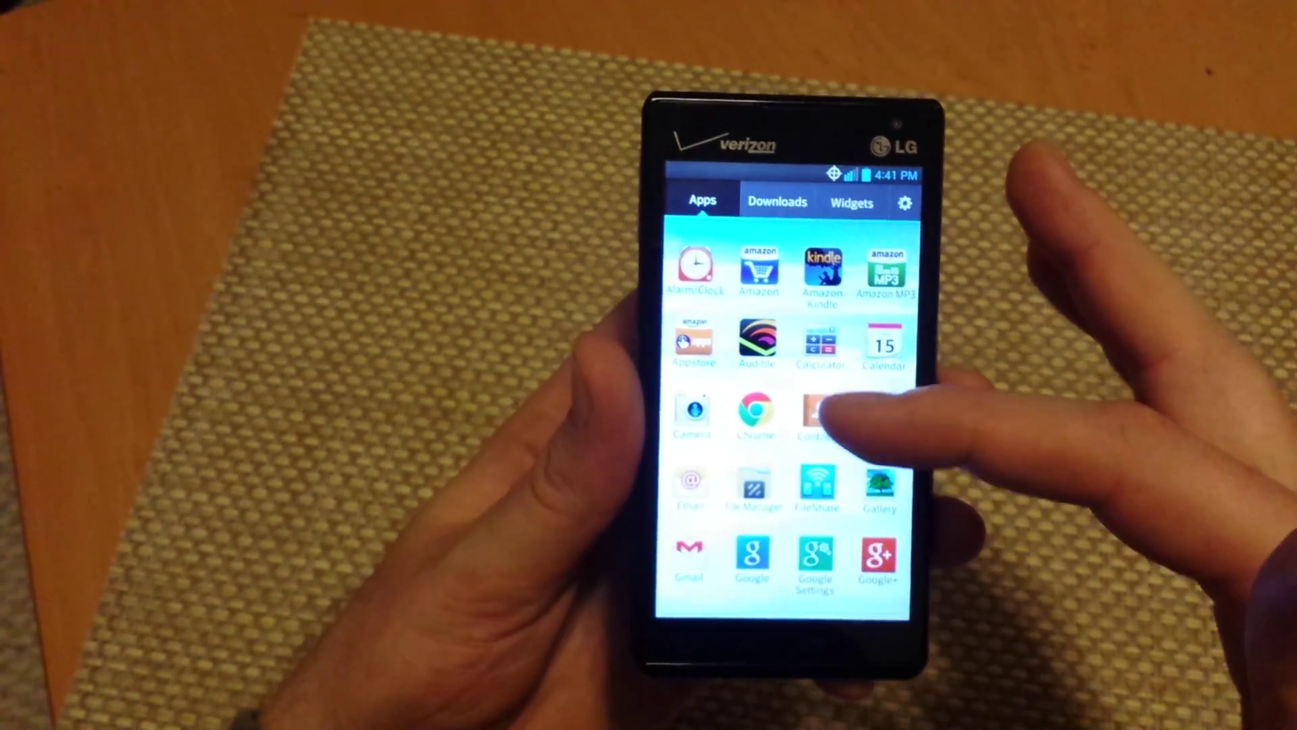
left_click(754, 481)
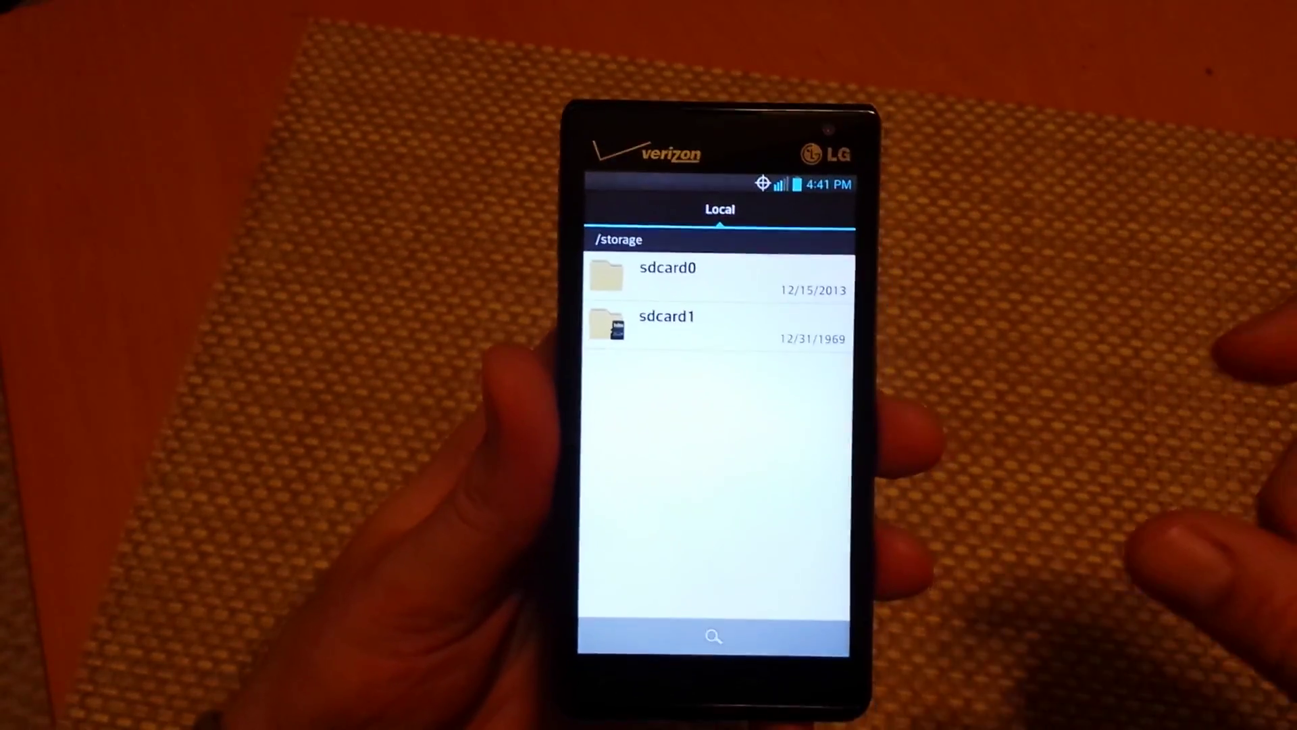
- Create a folder named 'lg' on sdcard1, then return to the storage root
left_click(771, 335)
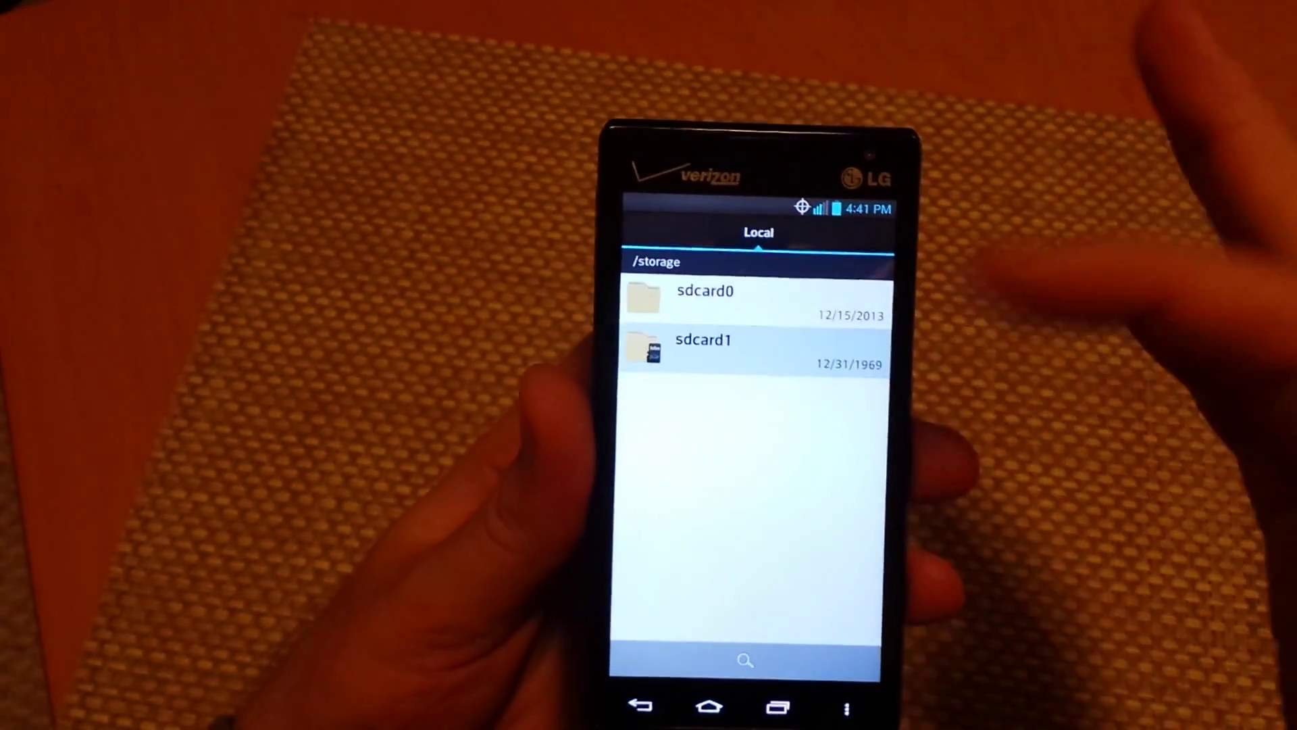
scroll(750, 456, "down", 2)
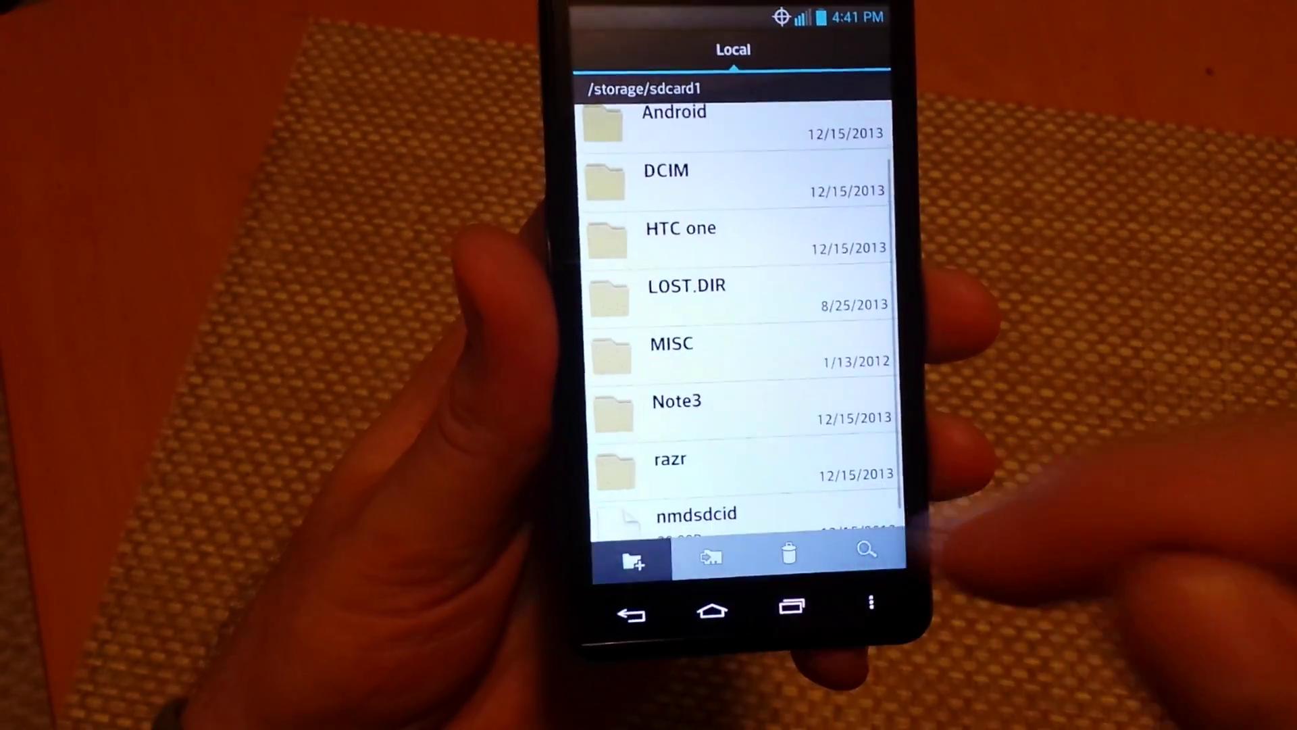
left_click(622, 627)
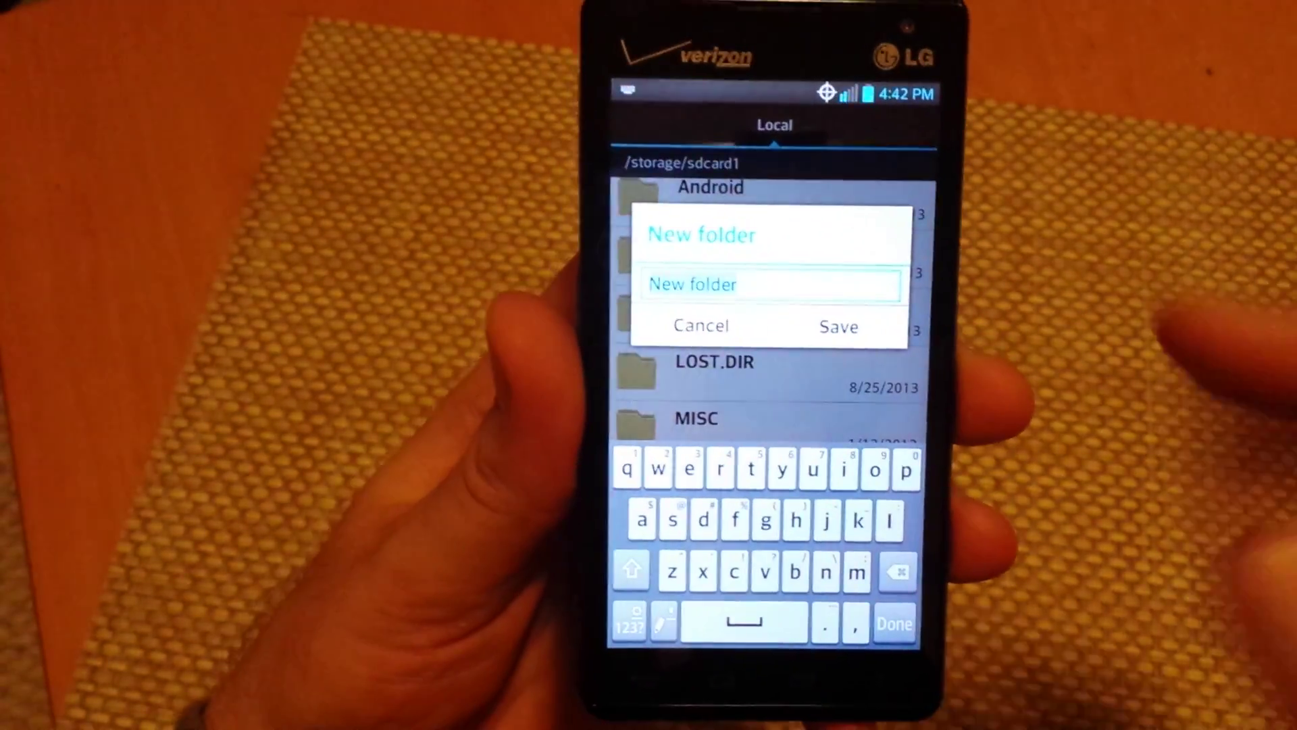
key("BackSpace")
type("lg")
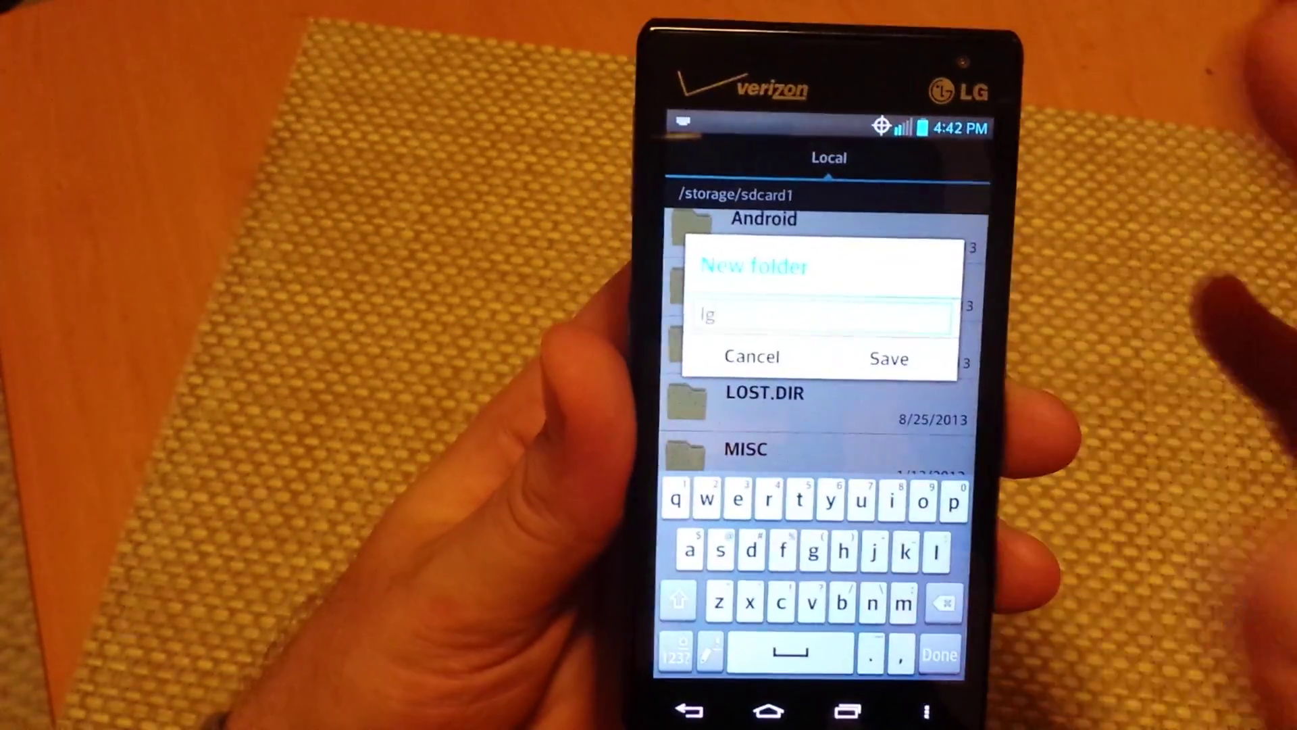
left_click(870, 340)
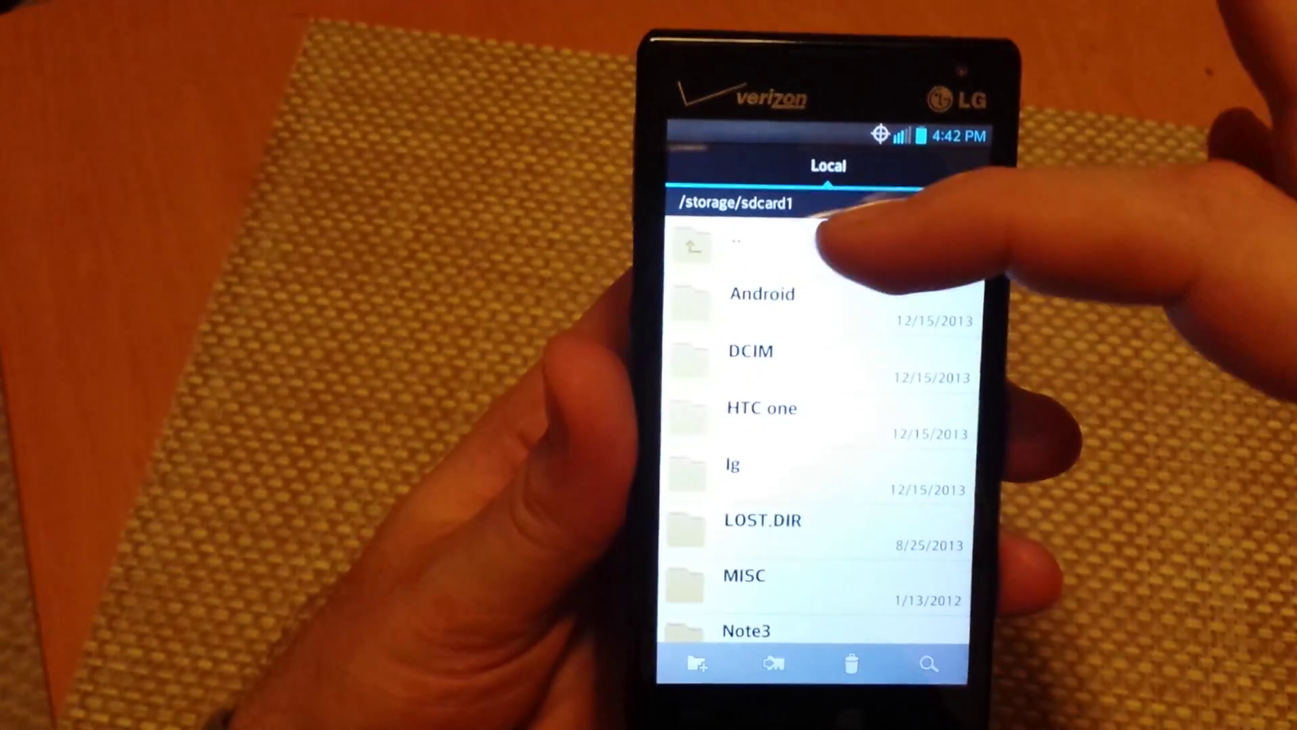
left_click(801, 241)
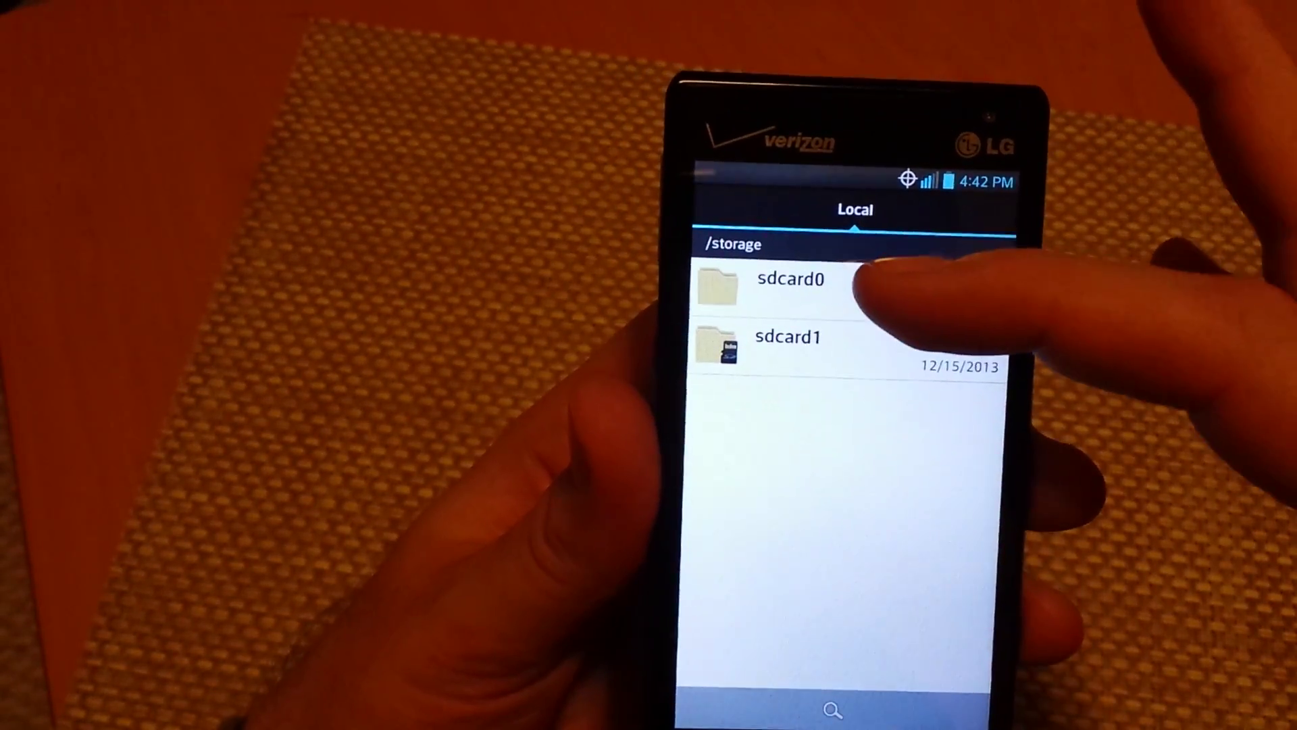
- Open sdcard0 and enter move mode to select its folders
left_click(872, 282)
scroll(821, 456, "down", 5)
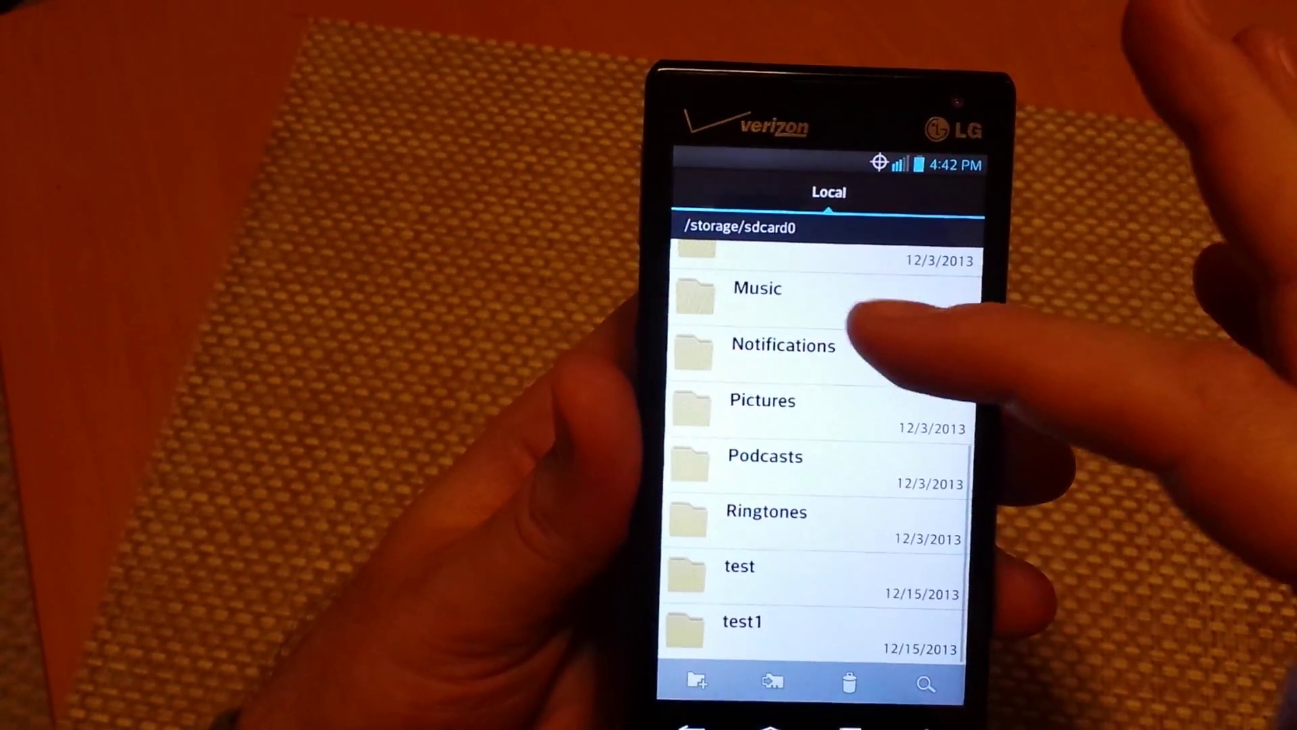
scroll(861, 456, "up", 5)
scroll(911, 406, "down", 5)
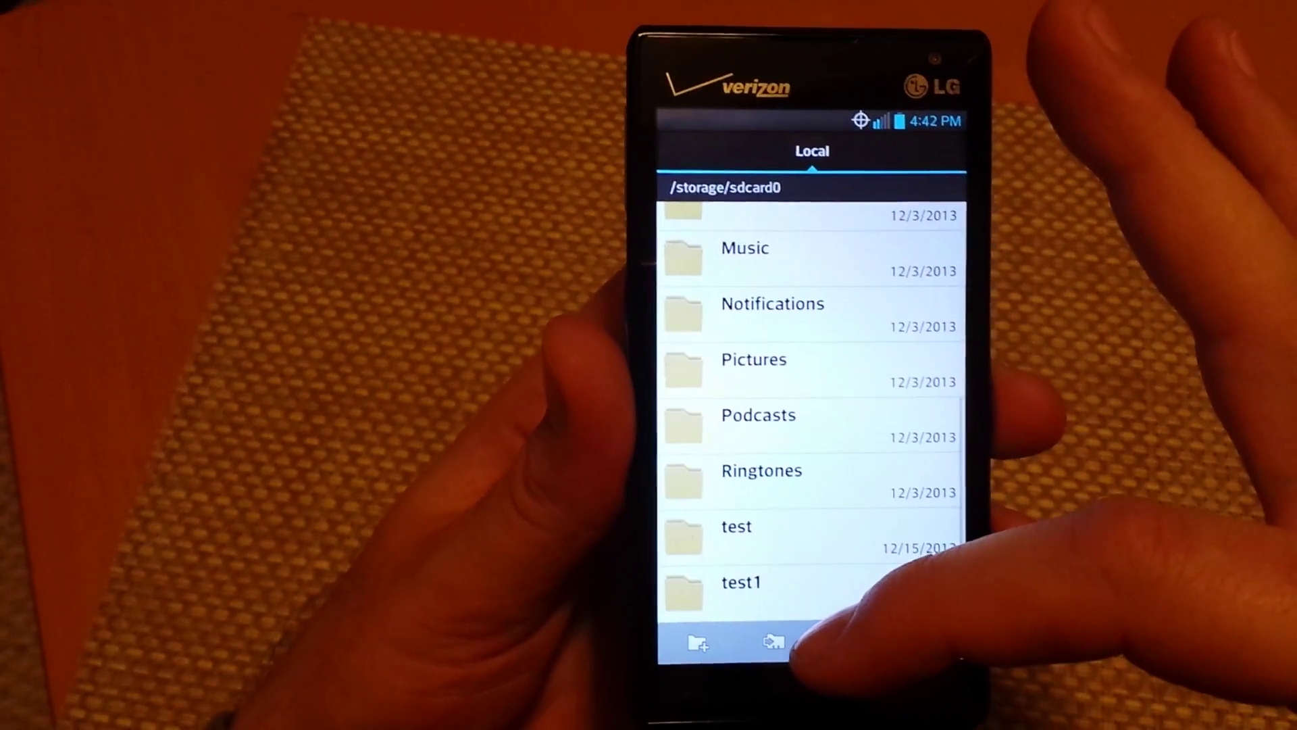
left_click(791, 643)
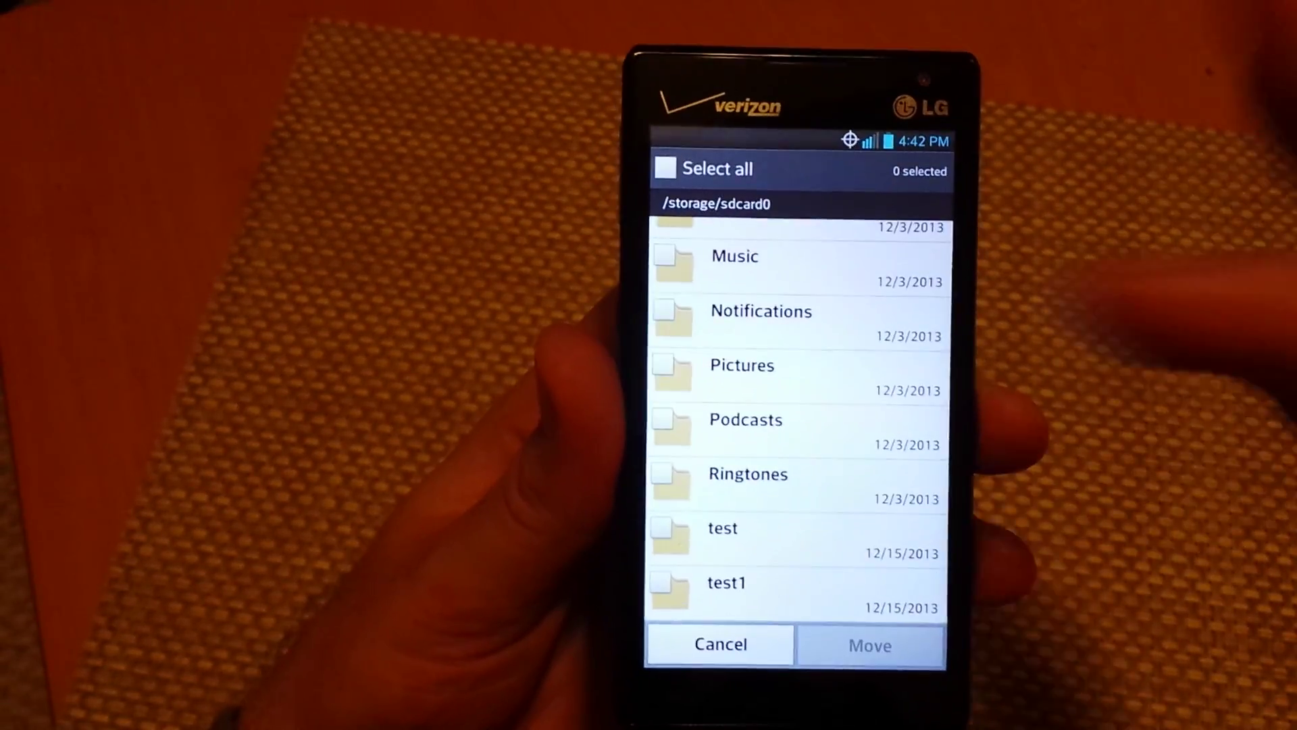
- Check the test and test1 folders and confirm the move
left_click(820, 535)
left_click(801, 588)
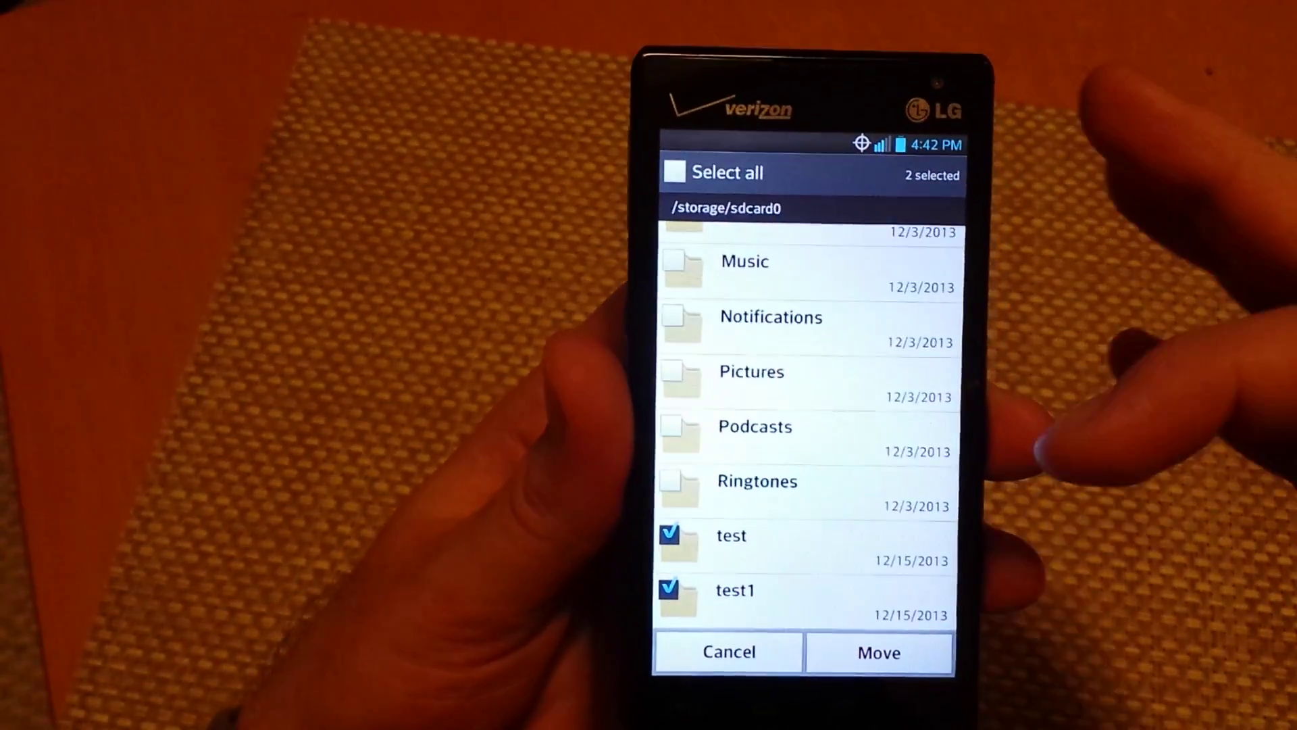
left_click(878, 651)
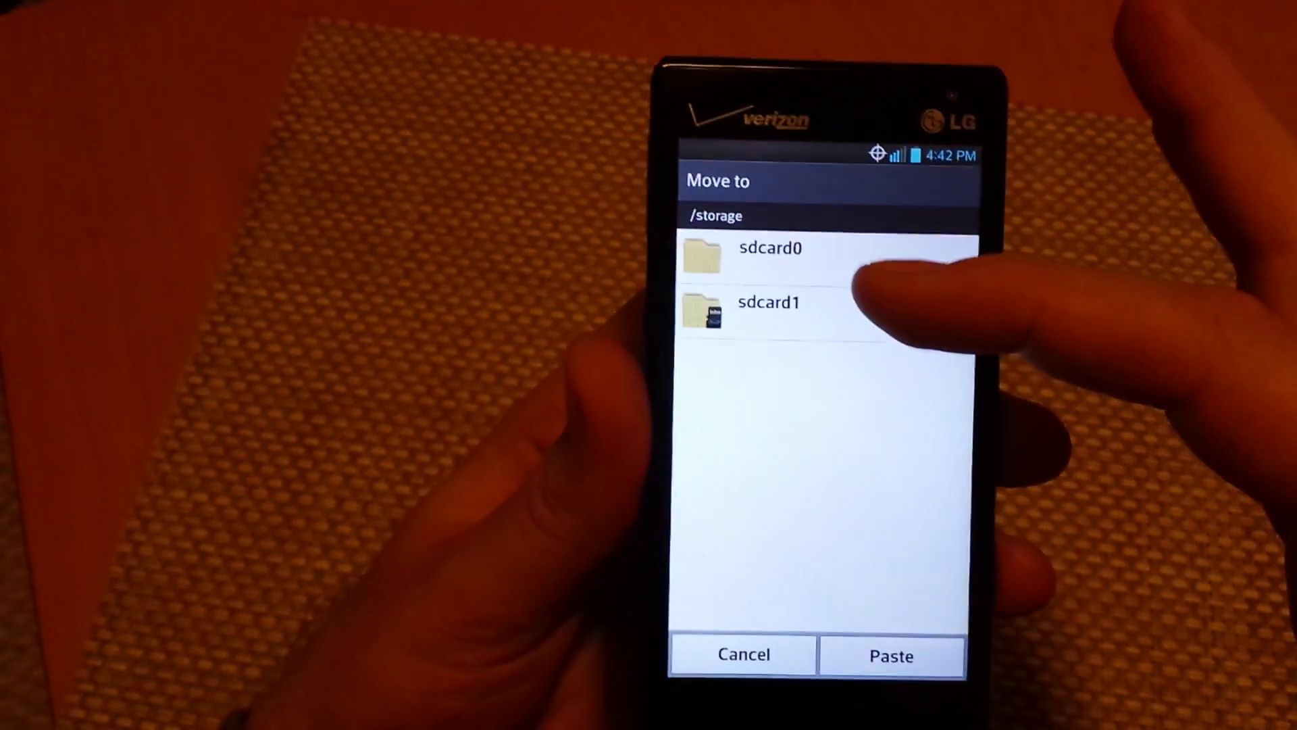
- Choose sdcard1 > lg as the destination and paste the two folders there
left_click(819, 309)
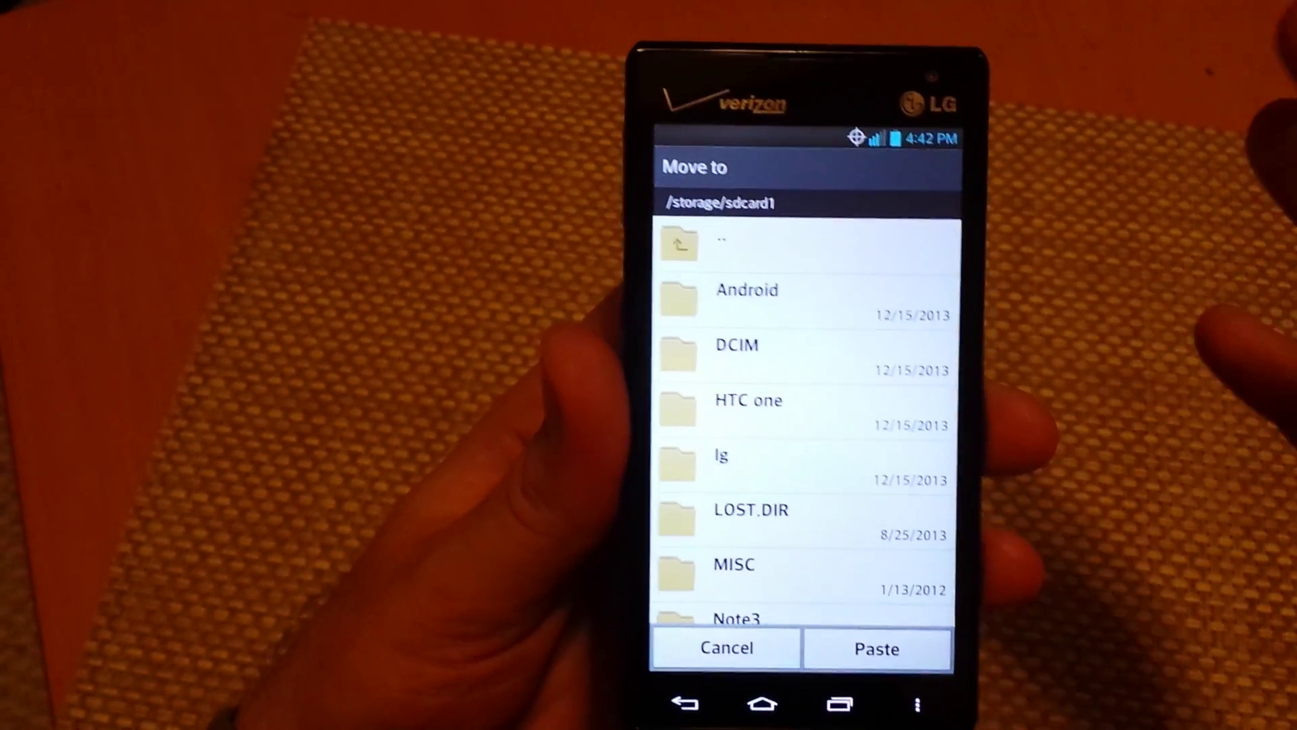
scroll(805, 426, "down", 3)
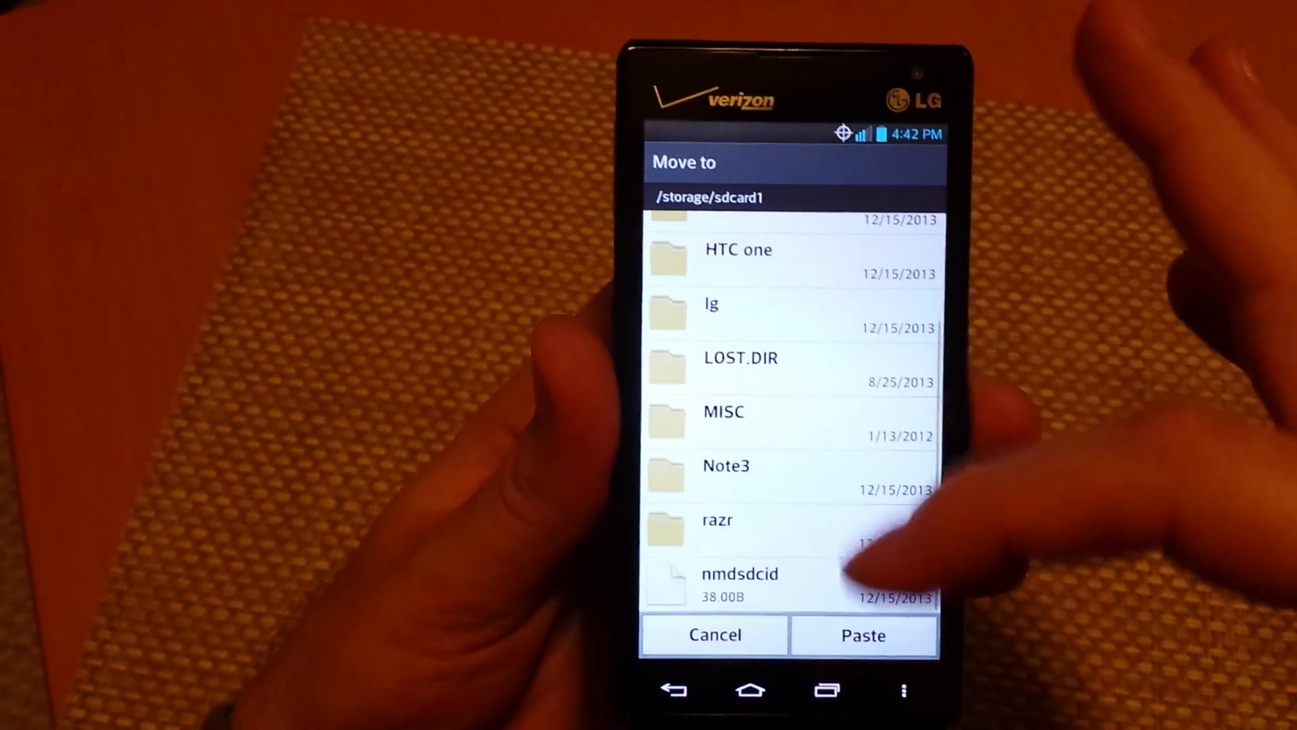
scroll(806, 426, "up", 3)
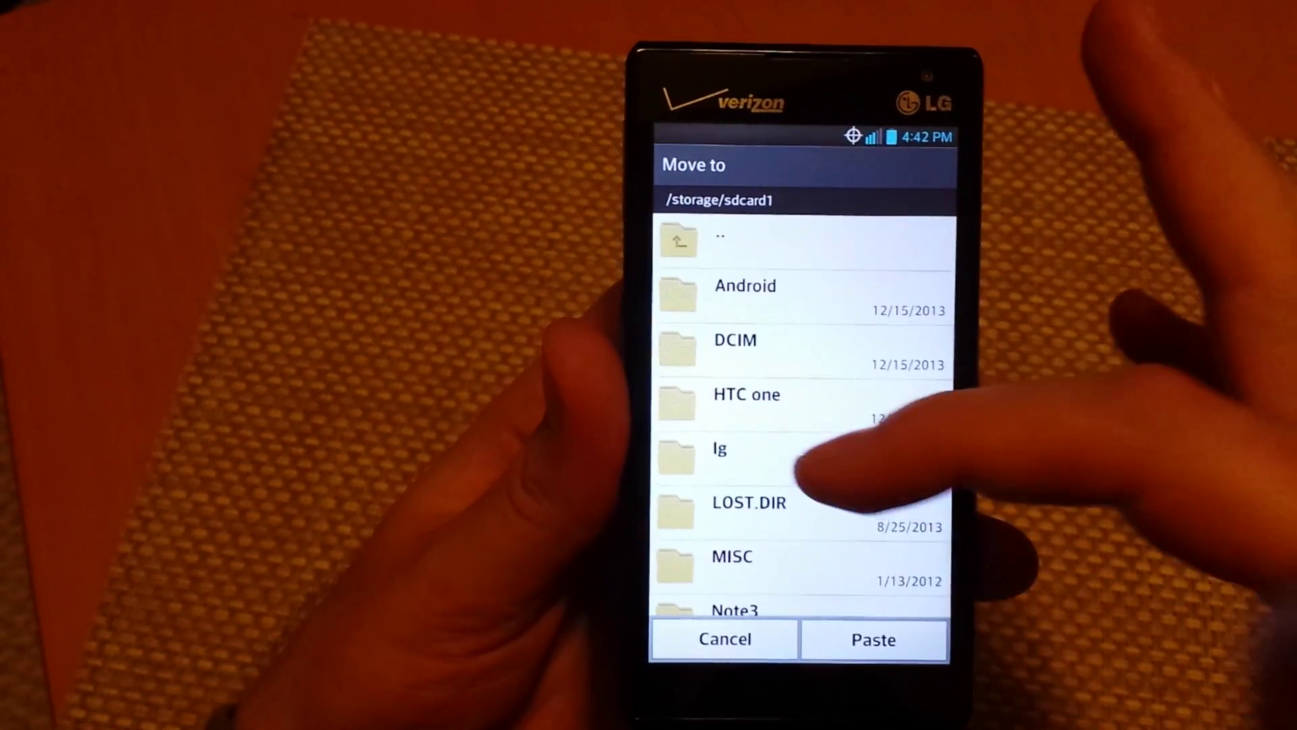
left_click(862, 456)
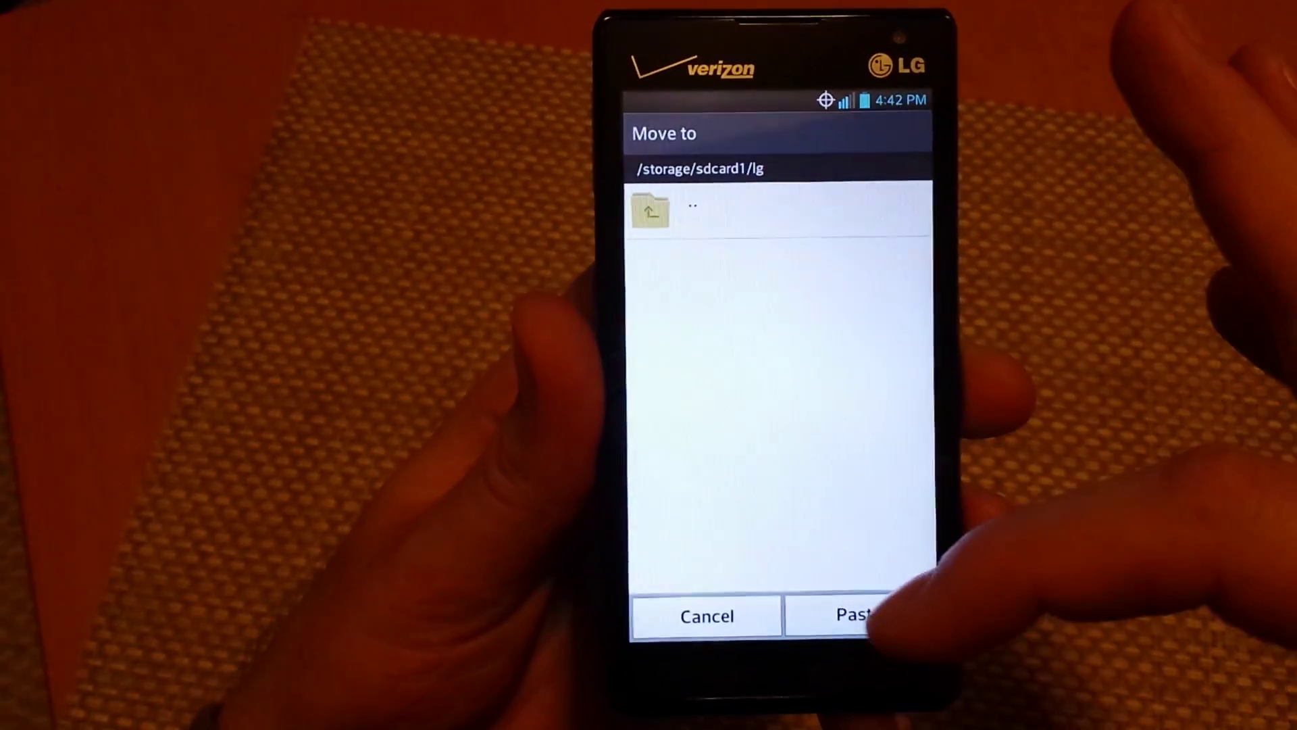
left_click(856, 622)
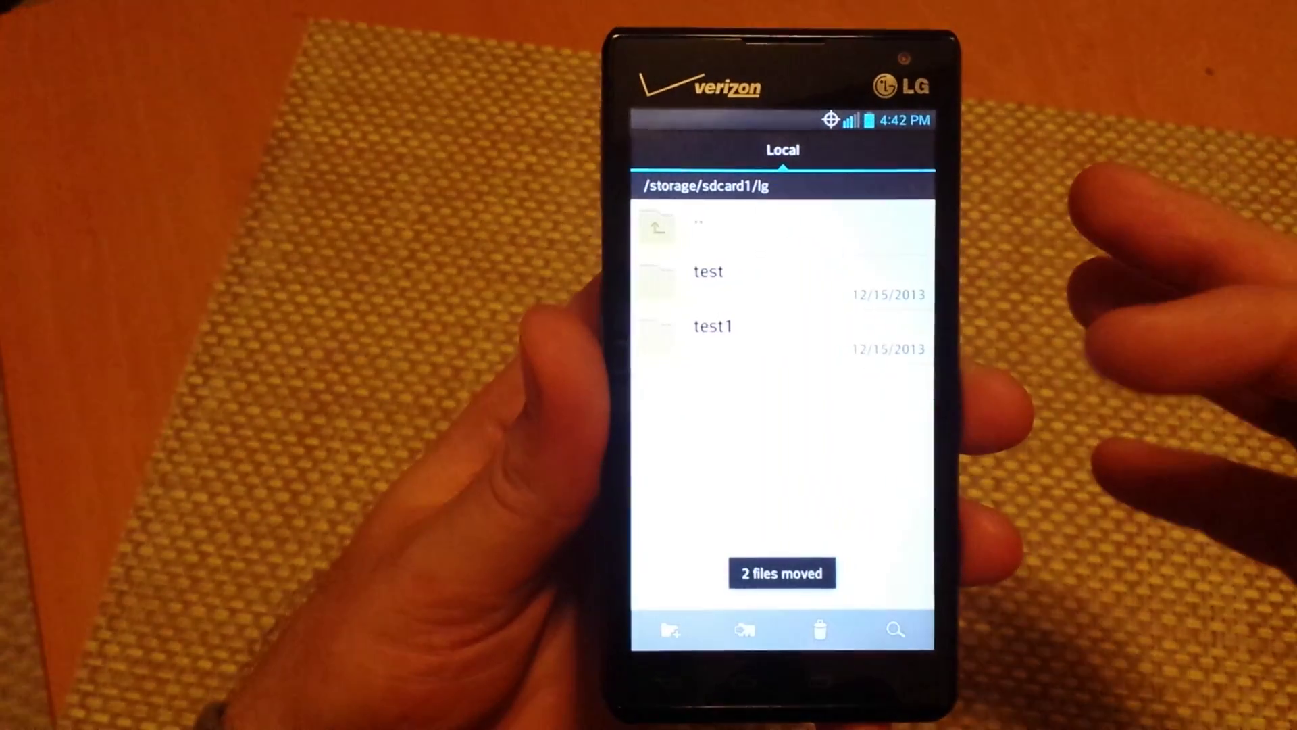